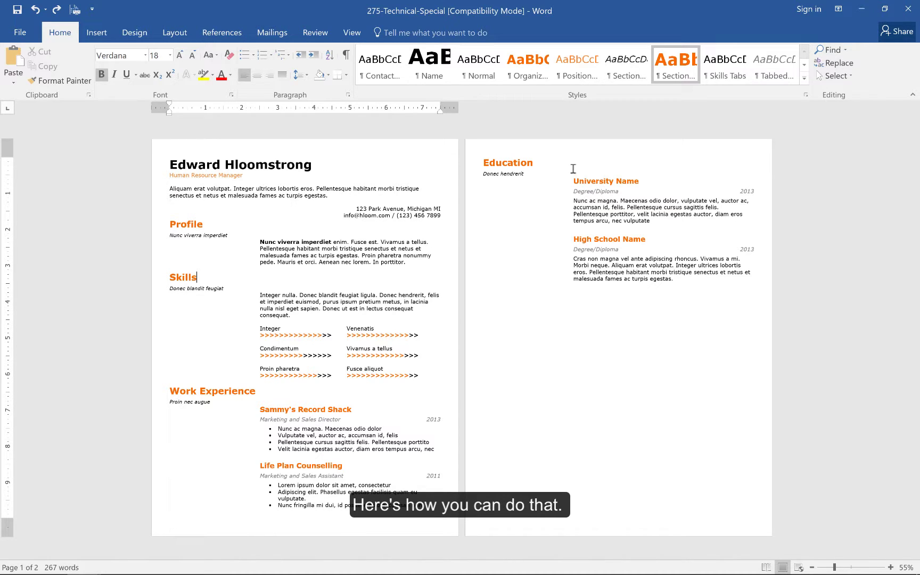
- Overwrite the lorem ipsum intro with 'Looking for a job as a human resource manager at a fast growing company.'
key("Down")
key("Down")
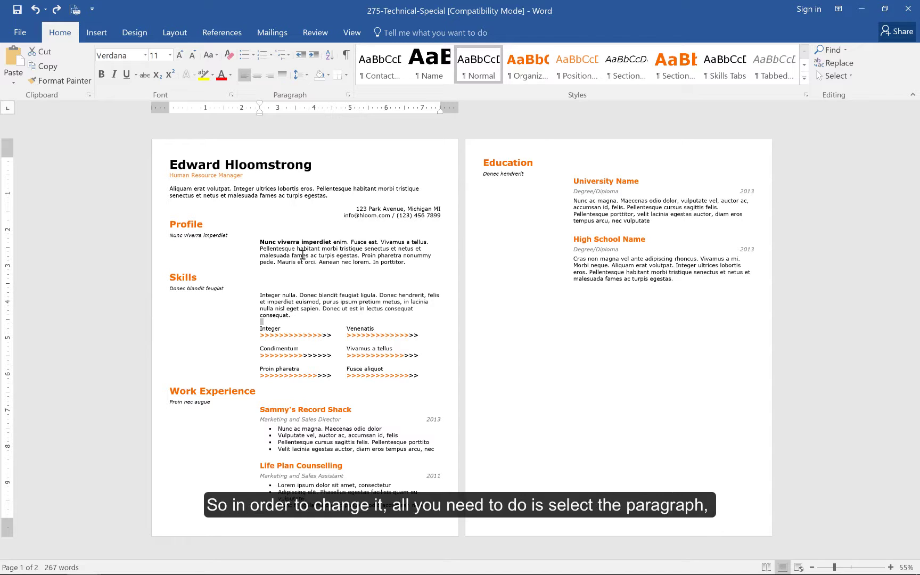
double_click(171, 189)
left_click_drag(240, 200, 327, 196)
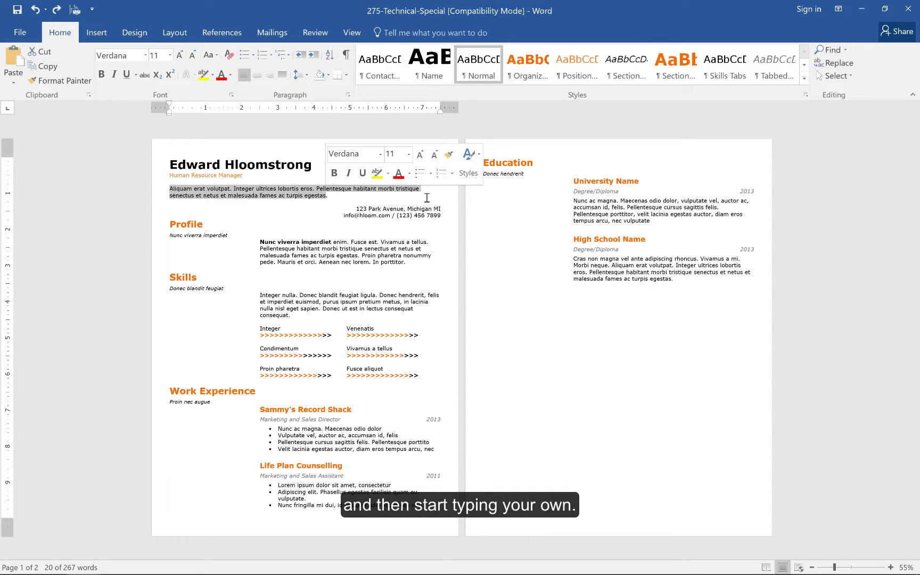
type("Looking ")
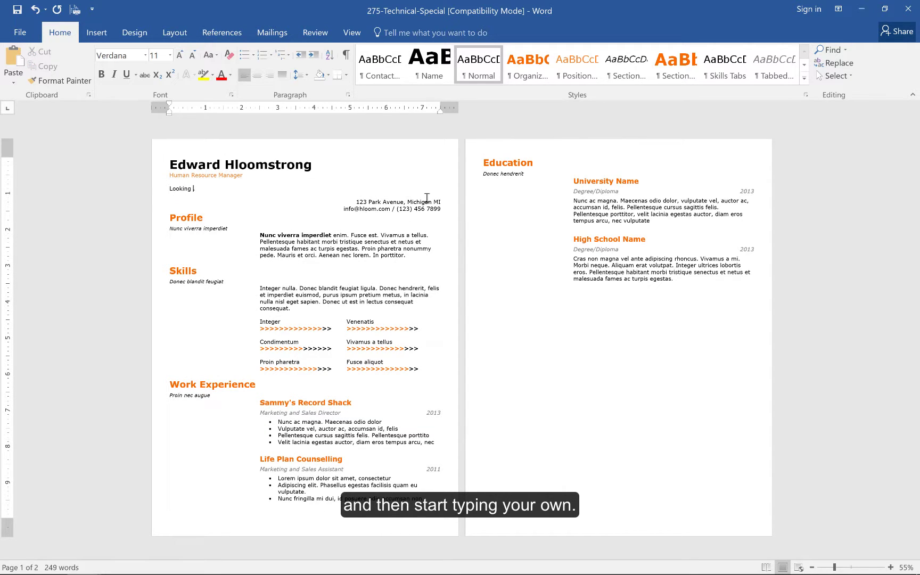
type("for a job.")
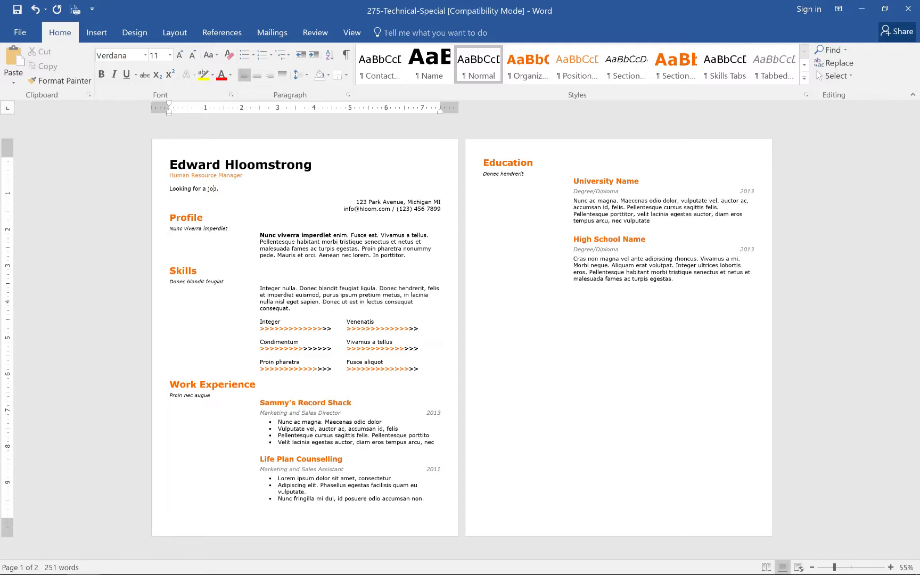
key("BackSpace")
type("as a re")
key("BackSpace")
key("BackSpace")
type("human resource manager at a fast growing company.")
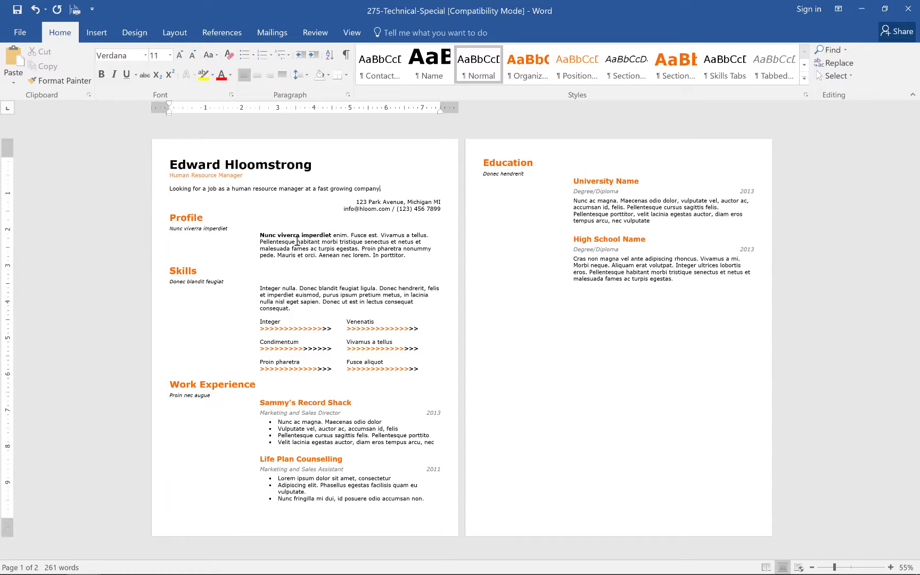
left_click(170, 229)
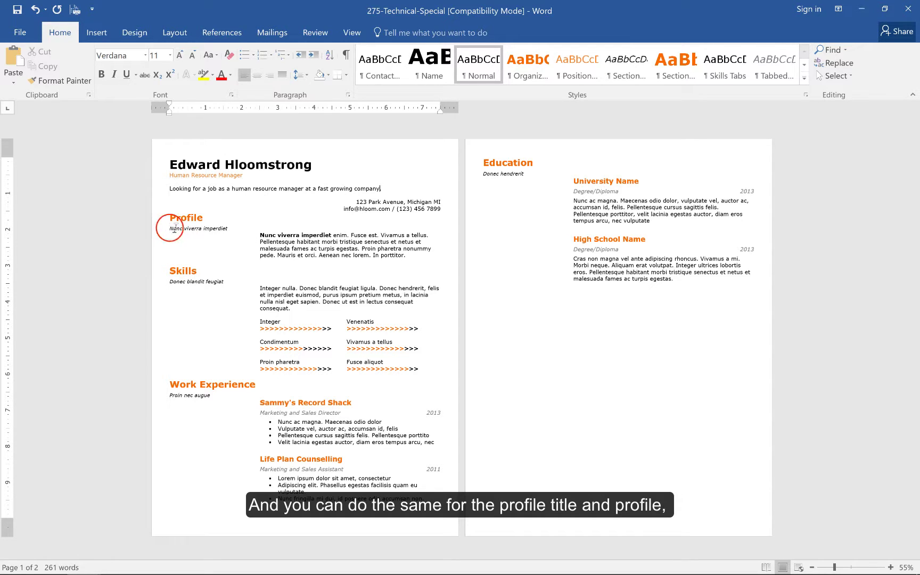
left_click_drag(181, 228, 321, 242)
left_click(261, 237)
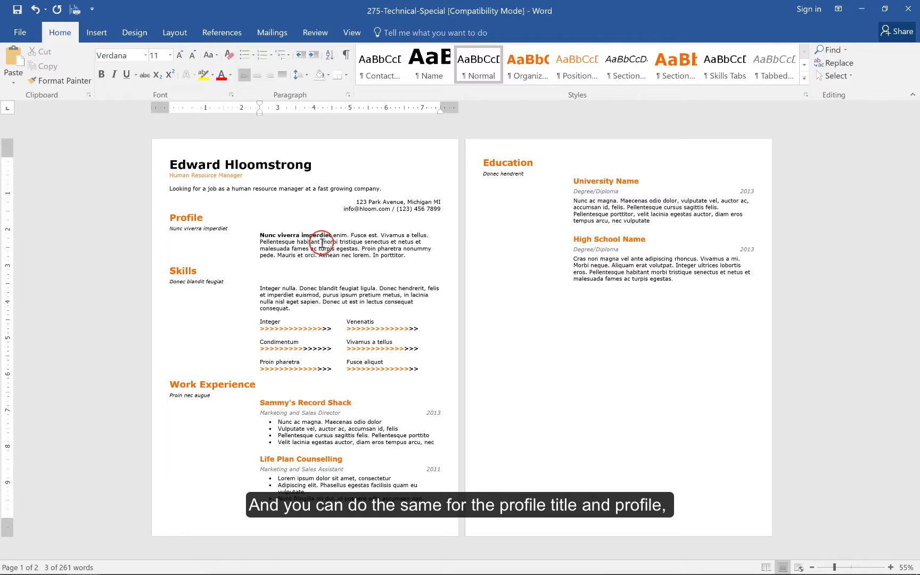
left_click(322, 242)
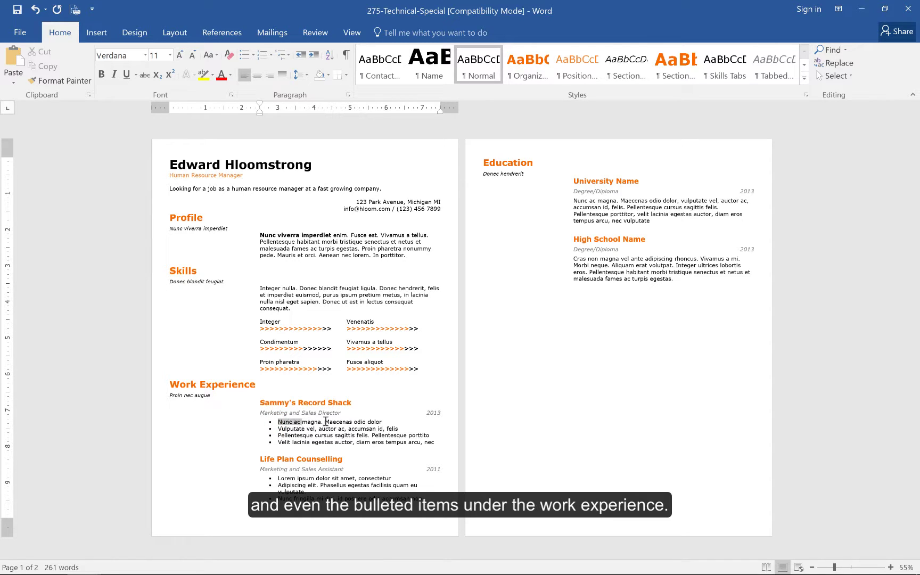
left_click_drag(330, 421, 384, 422)
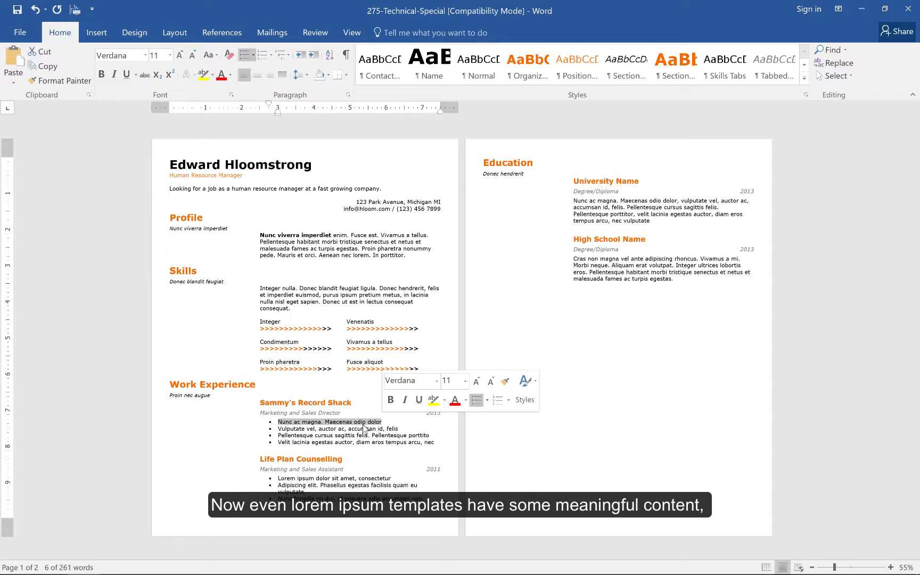
left_click(316, 413)
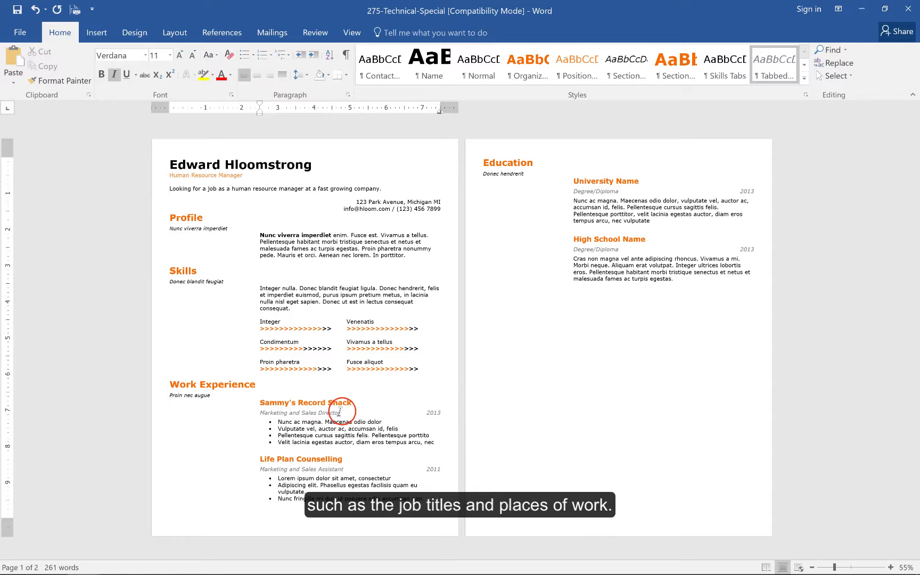
left_click_drag(340, 412, 261, 414)
left_click(261, 404)
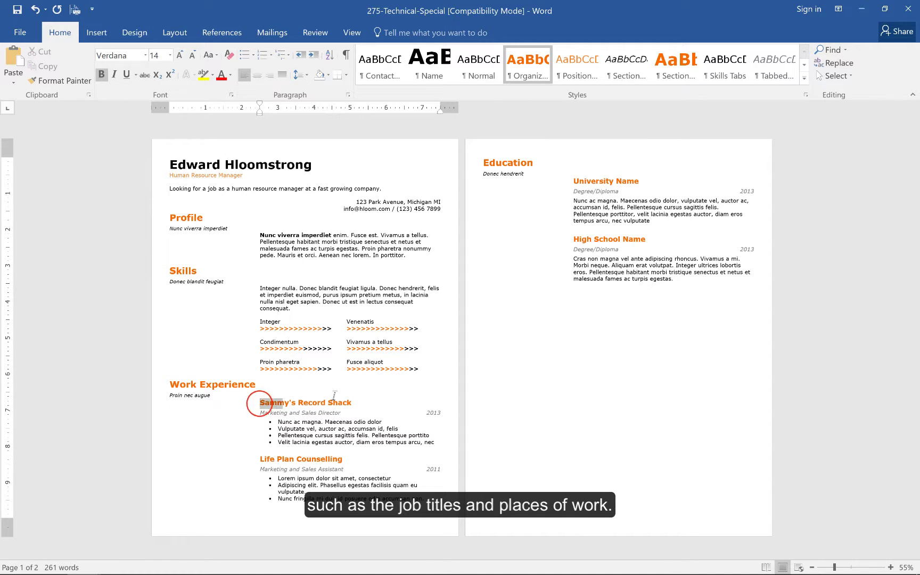
left_click_drag(342, 395, 355, 401)
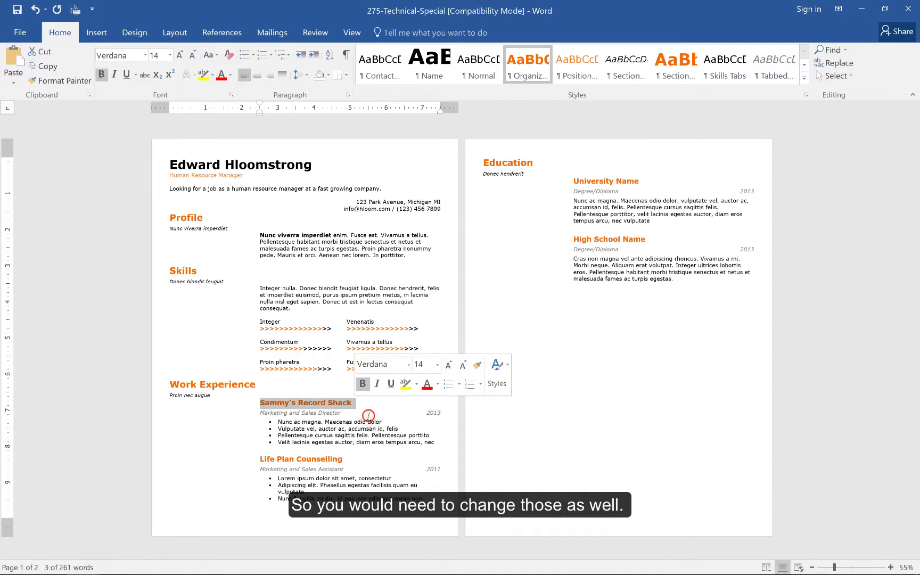
left_click(369, 415)
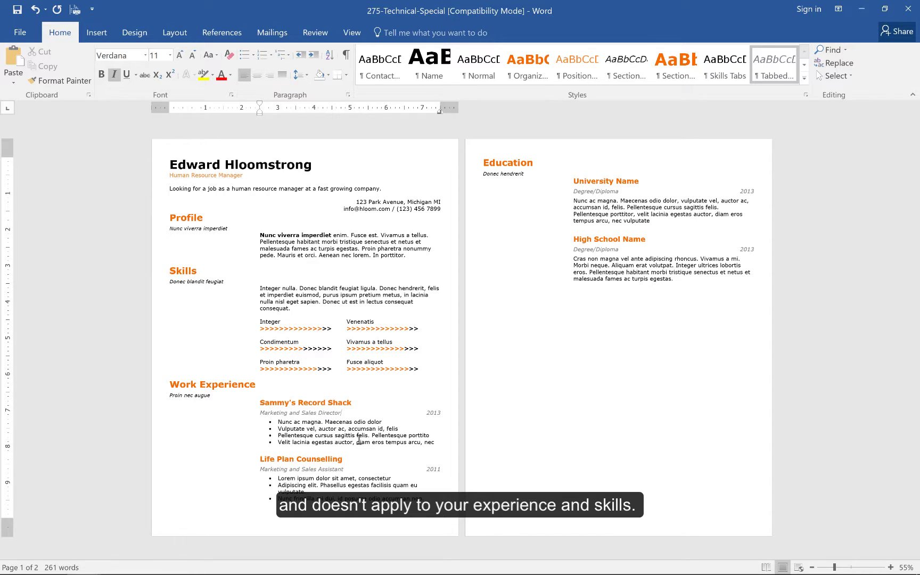
left_click(435, 413)
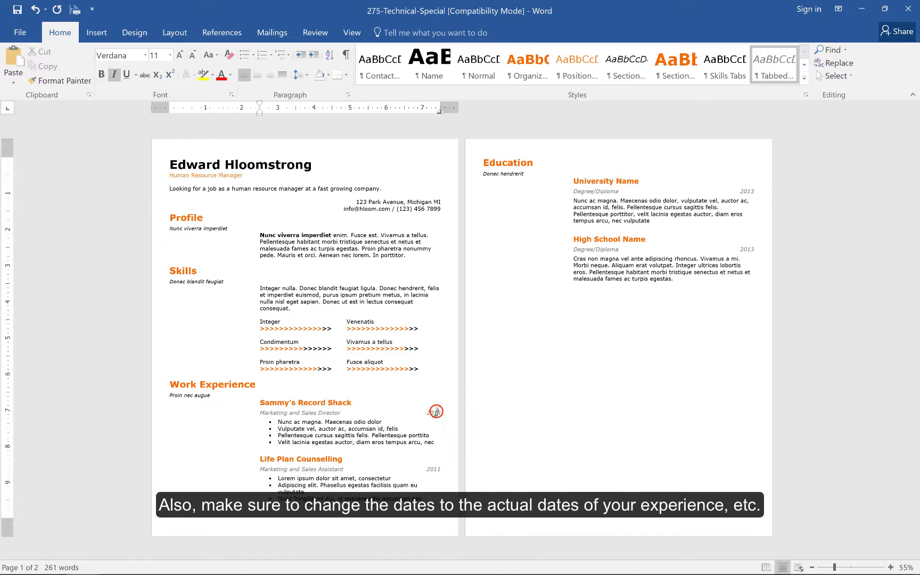
double_click(435, 412)
left_click(344, 441)
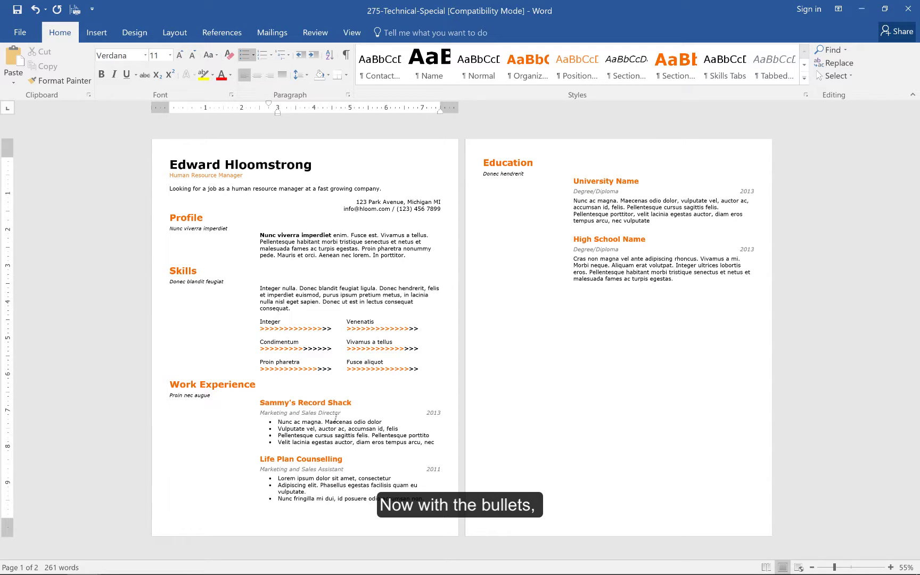
- Swap the four Sammy's Record Shack lorem ipsum bullets for 'Bullet 1', 'Bullet 2' and 'Bullet 3'
left_click(276, 422)
left_click_drag(295, 422, 434, 438)
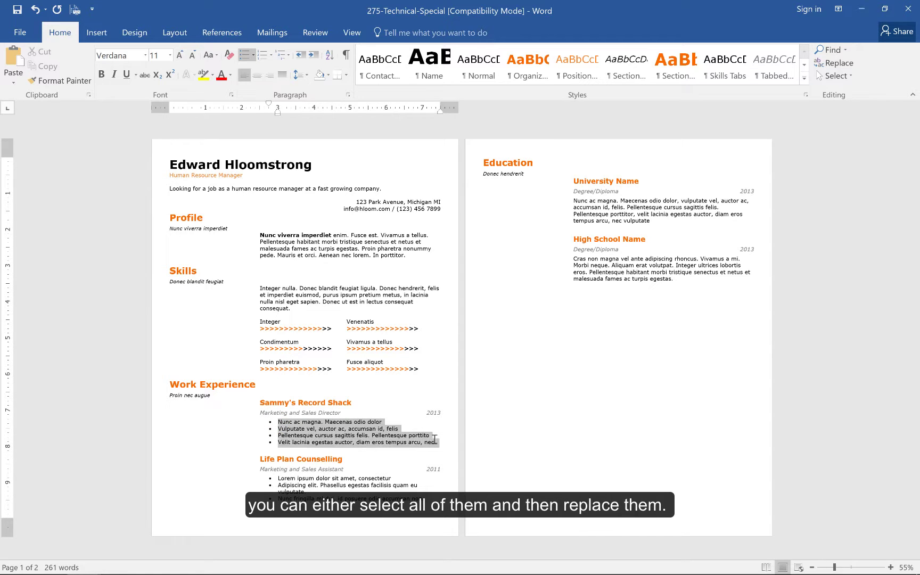
left_click_drag(434, 440, 434, 442)
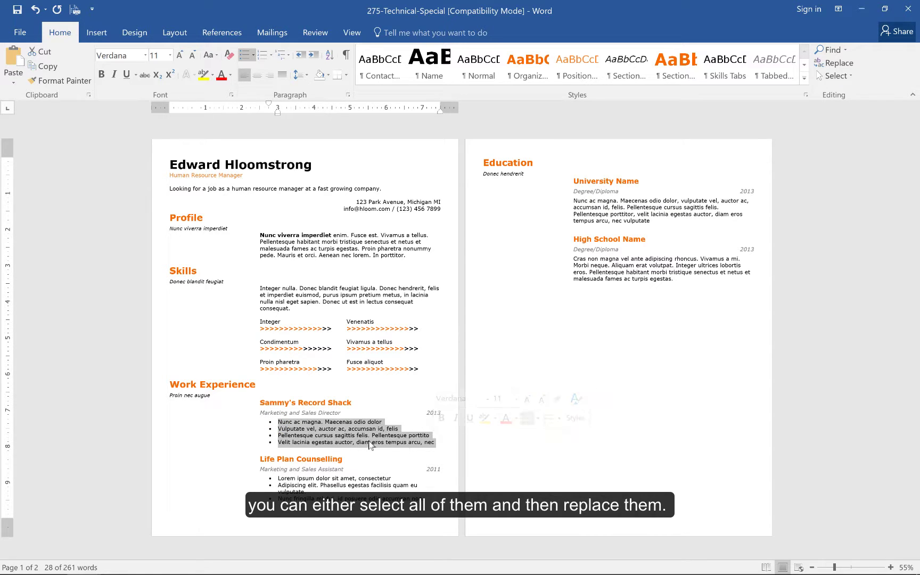
type("Bull")
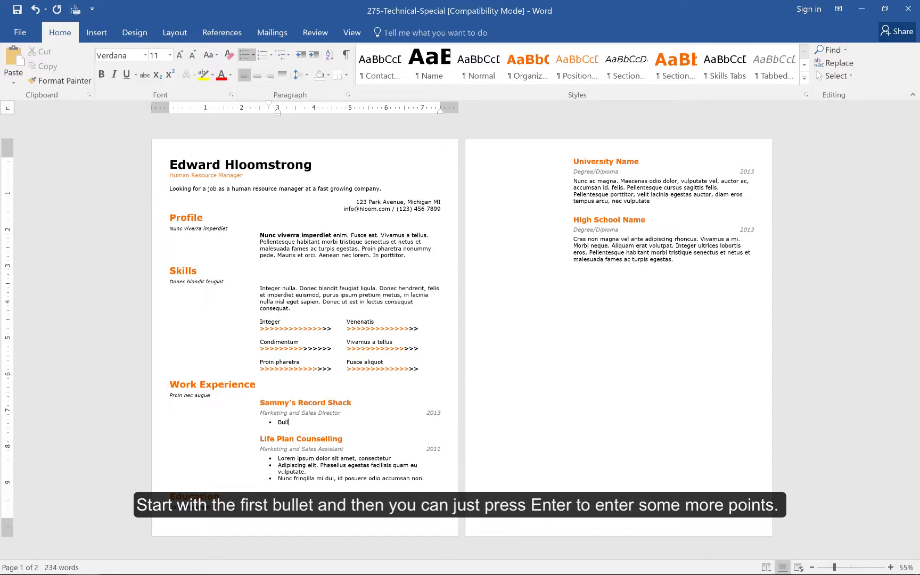
type("et 1")
key("Return")
type("Bullet")
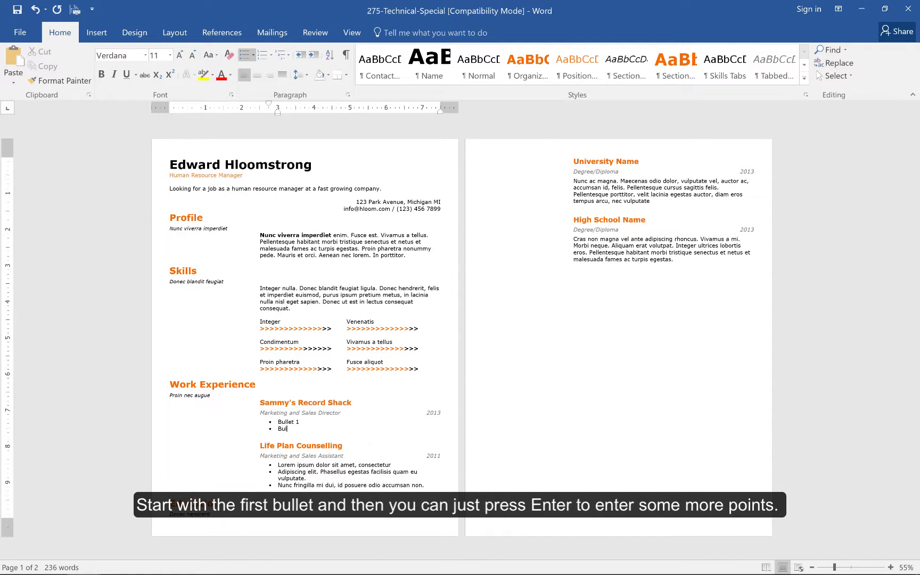
type(" 2")
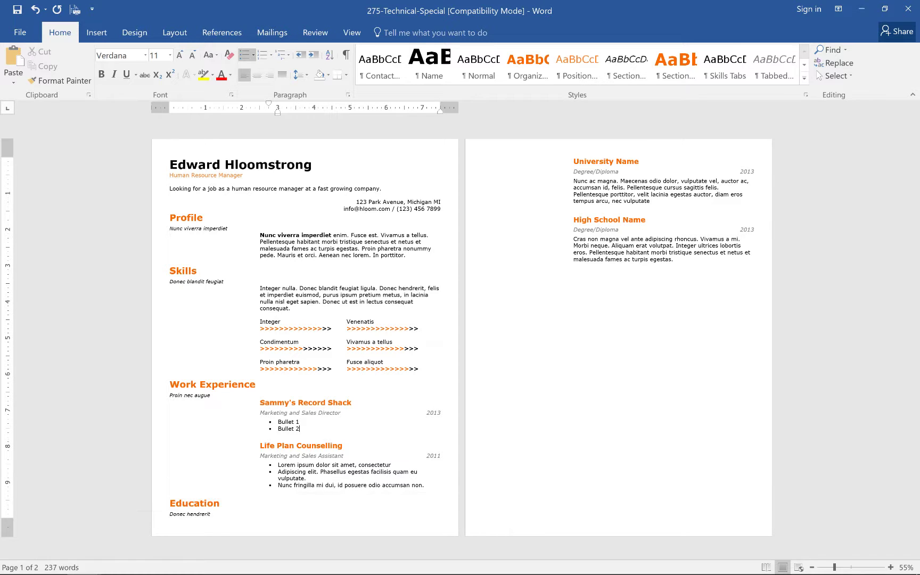
key("Return")
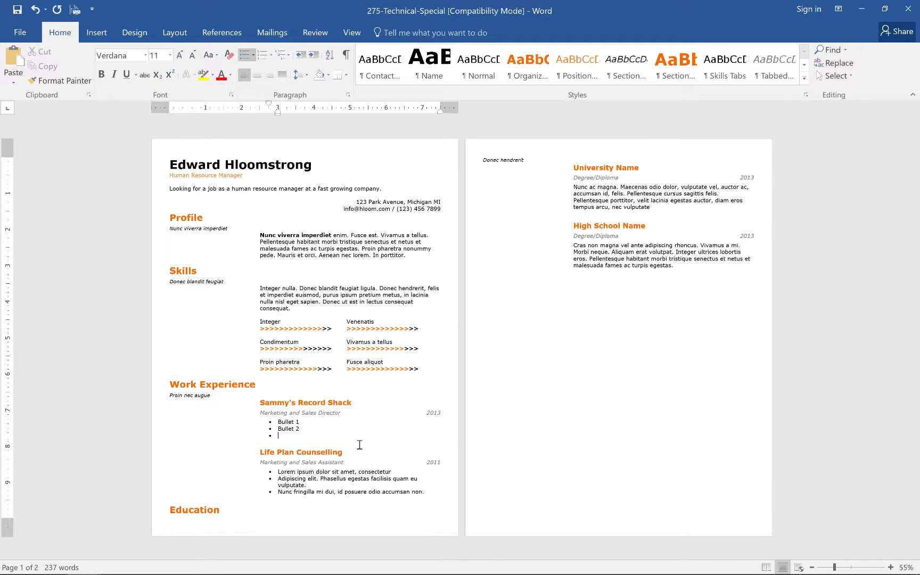
type("Bullet ")
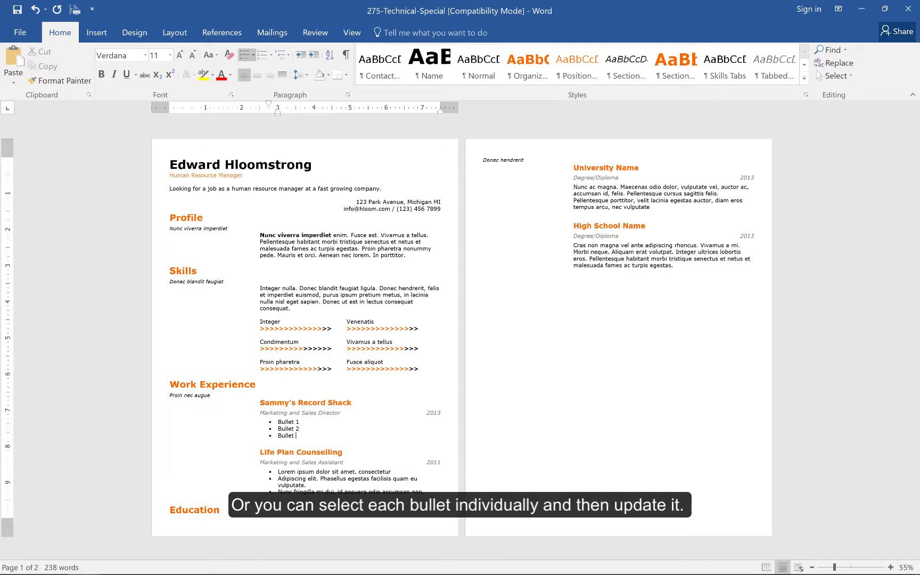
type("3")
- Overwrite the first two Life Plan Counselling bullet texts with 'Bullet 1' and 'Bullet 2'
left_click(277, 474)
mouse_move(397, 472)
left_mouse_down()
mouse_move(278, 472)
mouse_move(397, 472)
left_mouse_up()
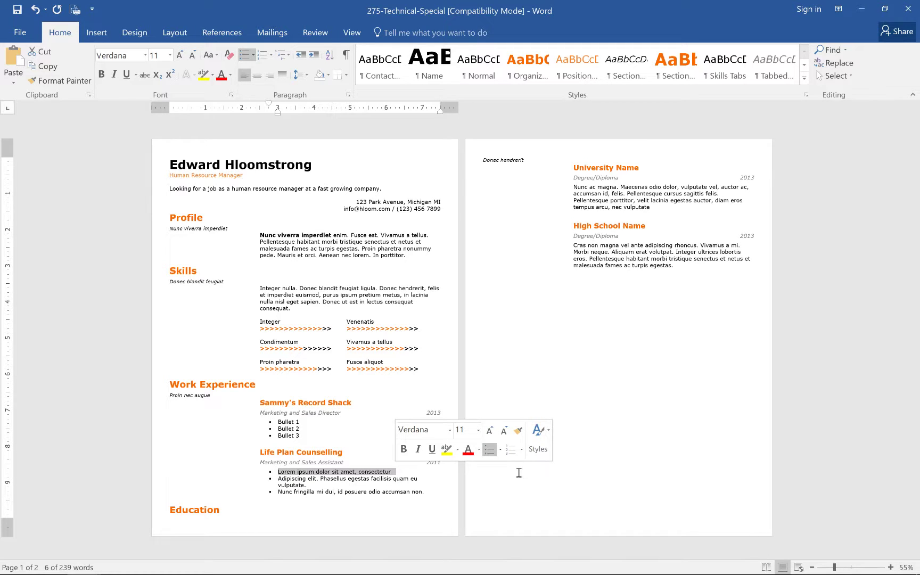
type("Bullet")
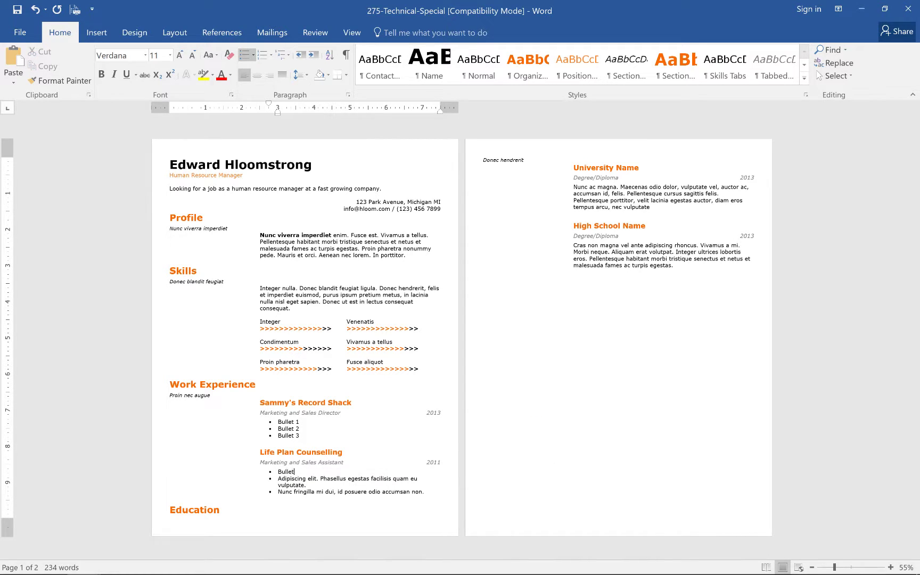
type(" 1")
left_click_drag(278, 482, 309, 485)
type("Bulle")
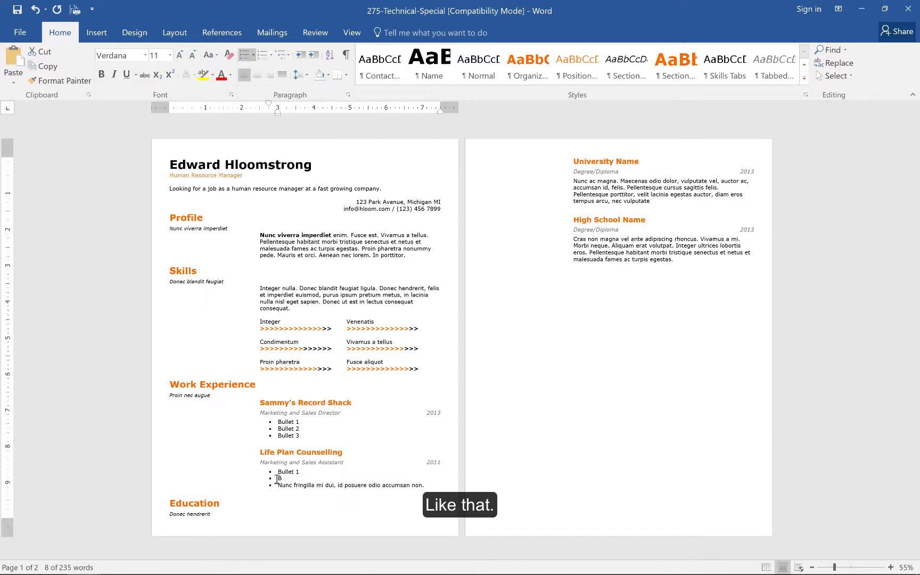